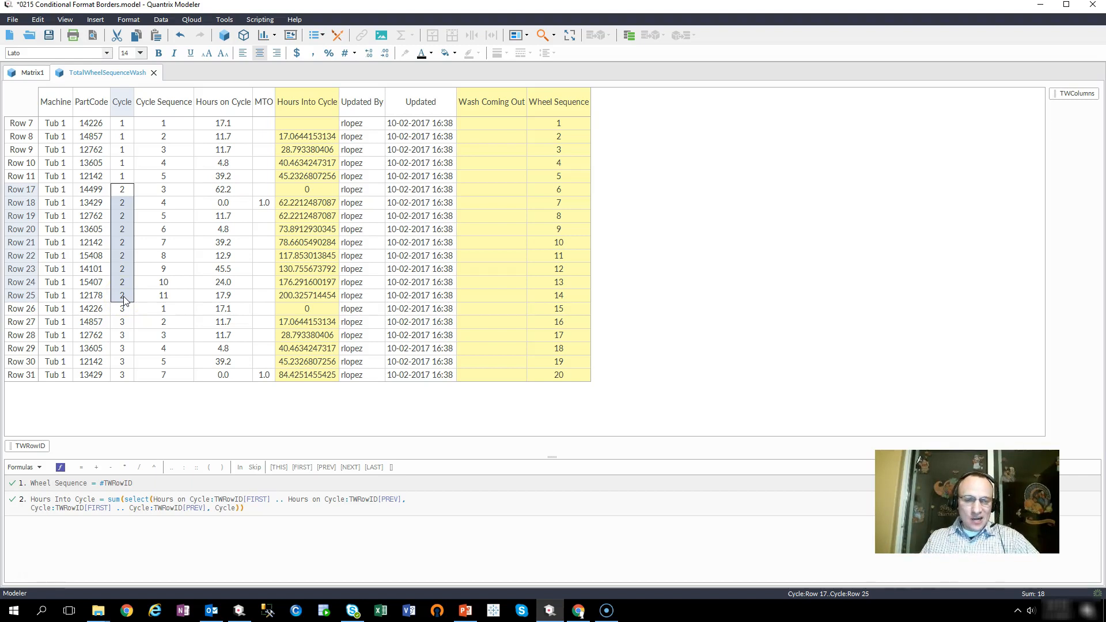
click(93, 299)
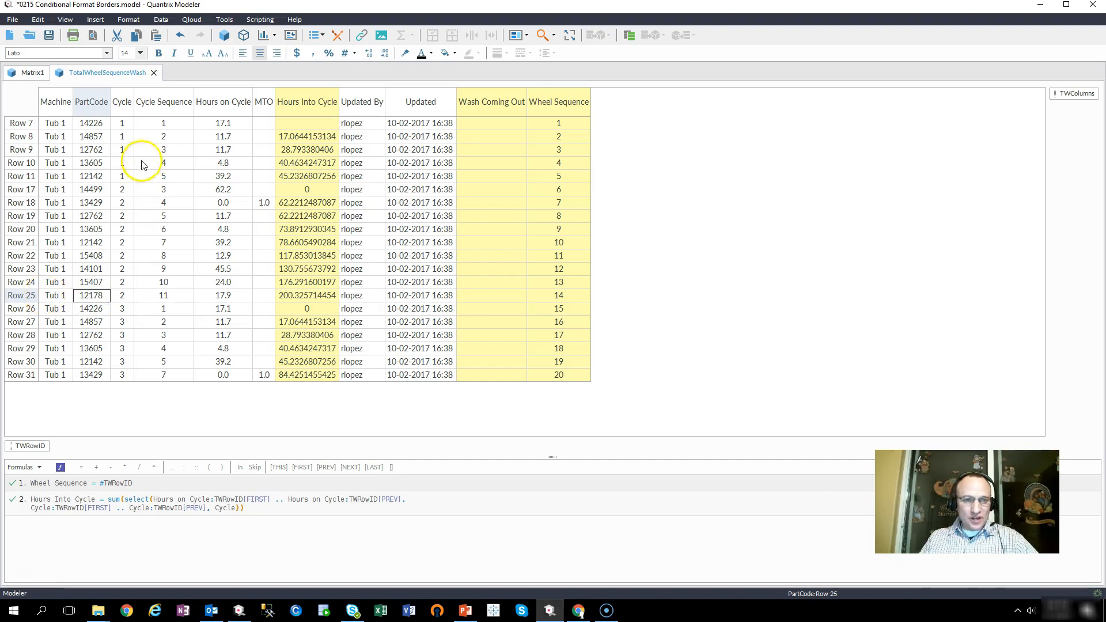
click(122, 189)
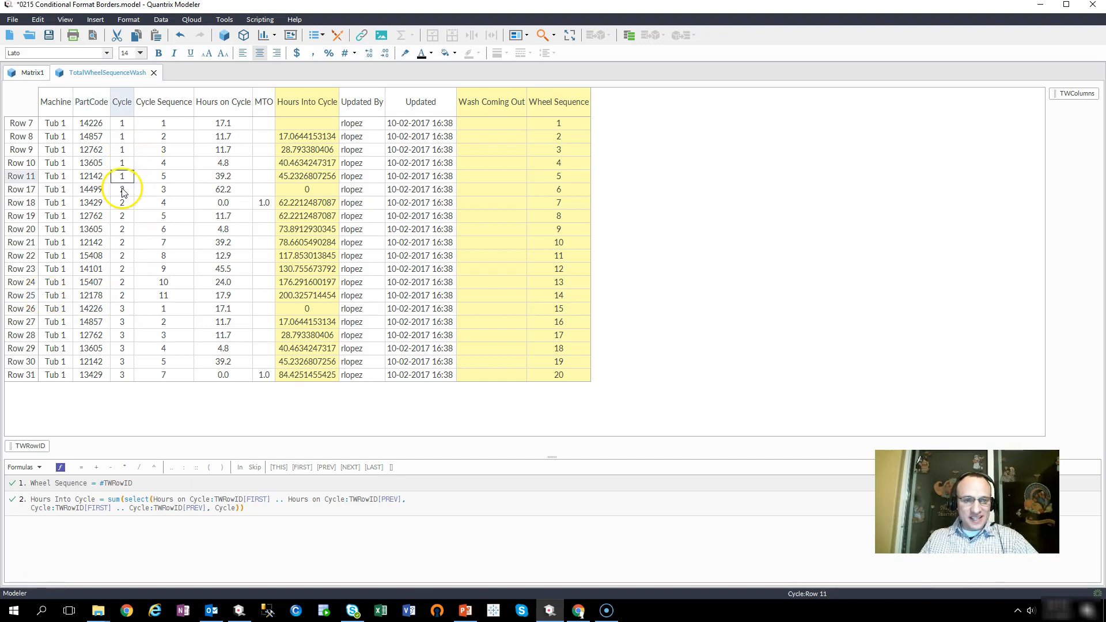
click(22, 176)
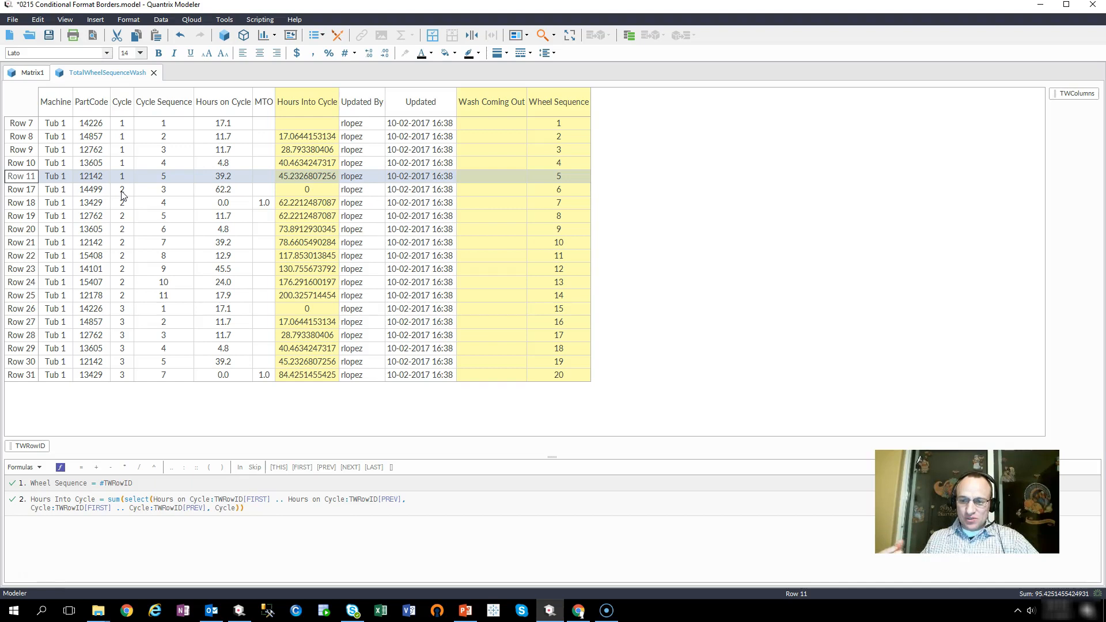
click(509, 52)
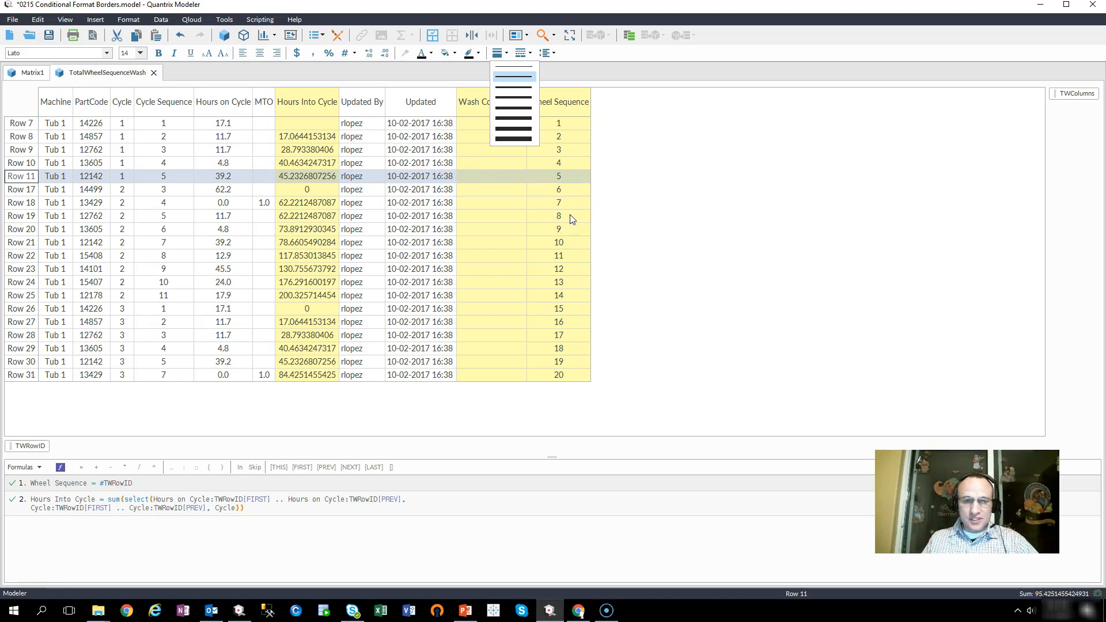
click(424, 214)
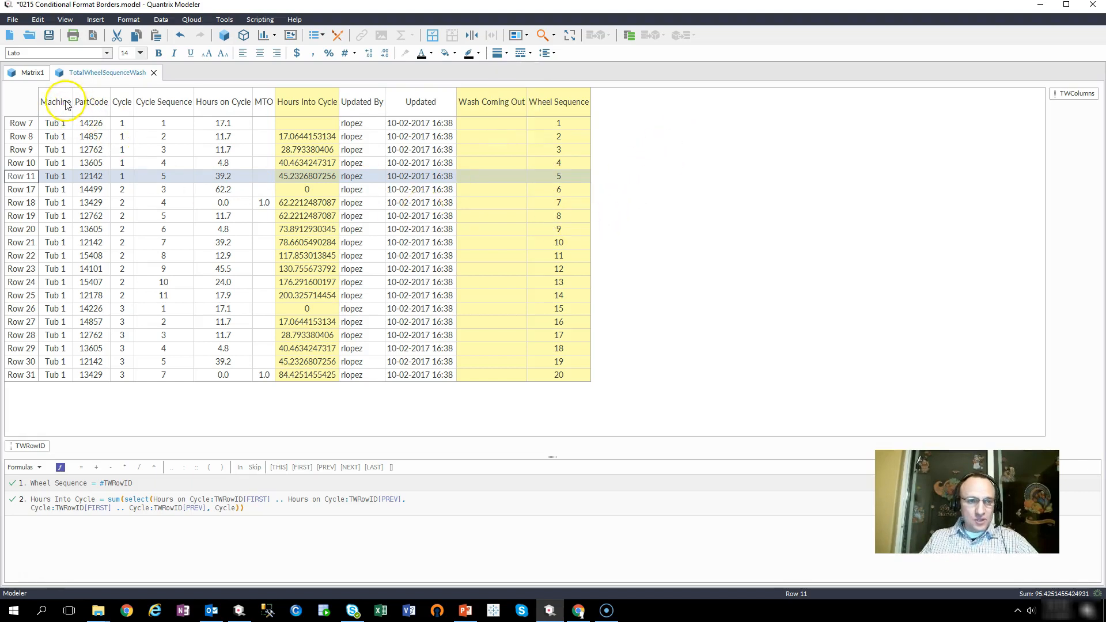
Add a conditional format to the Machine through Wheel Sequence columns, with the condition type "Expression is true".
drag(52, 101, 612, 101)
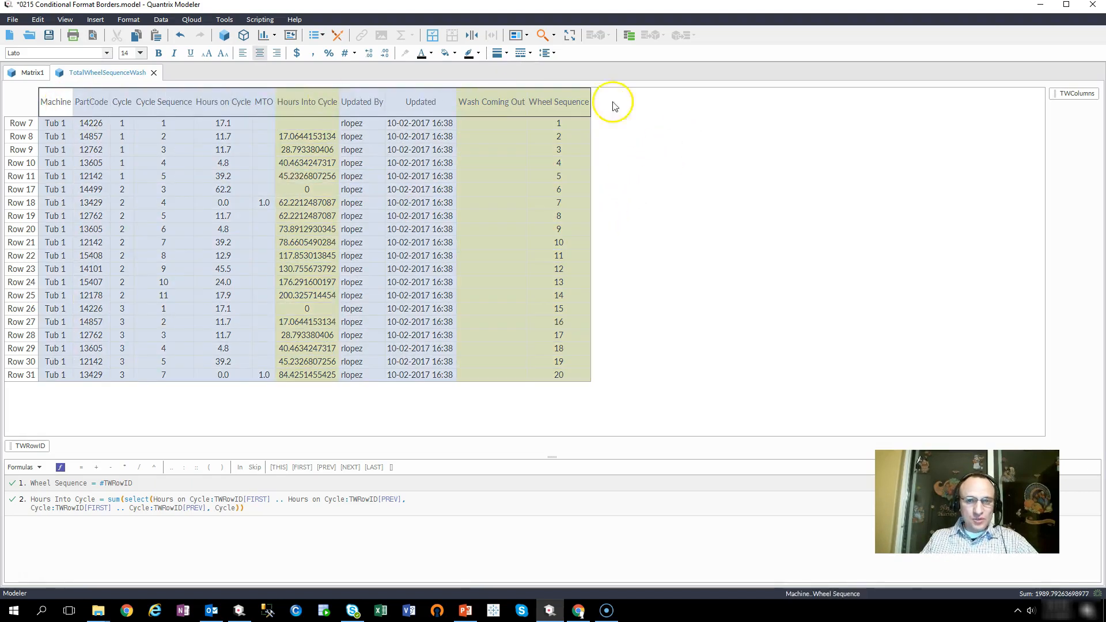
right_click(535, 100)
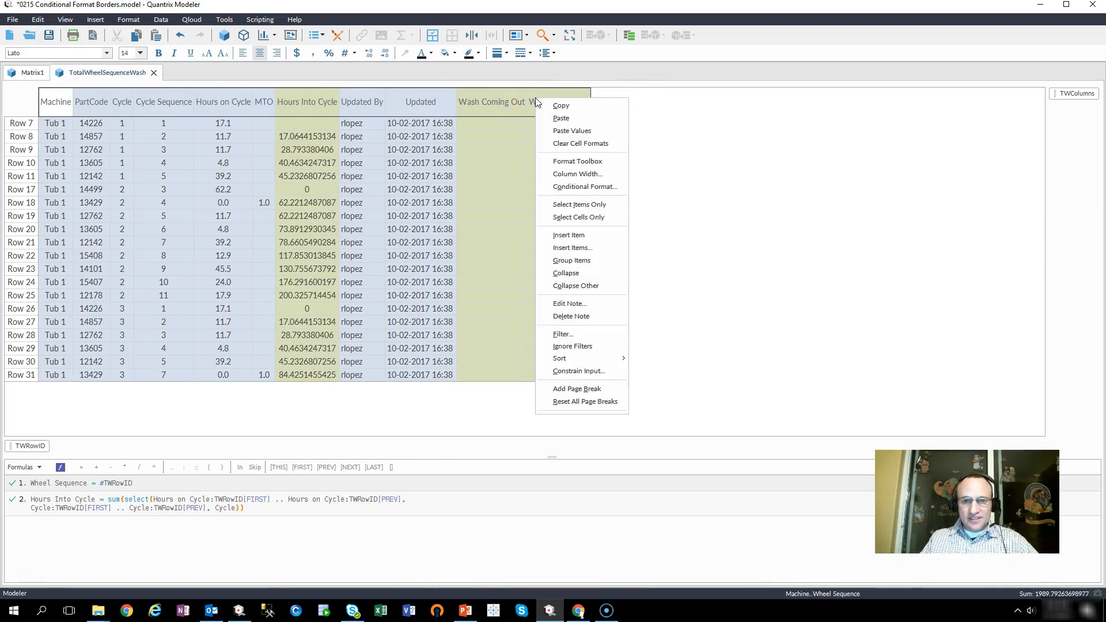
click(574, 186)
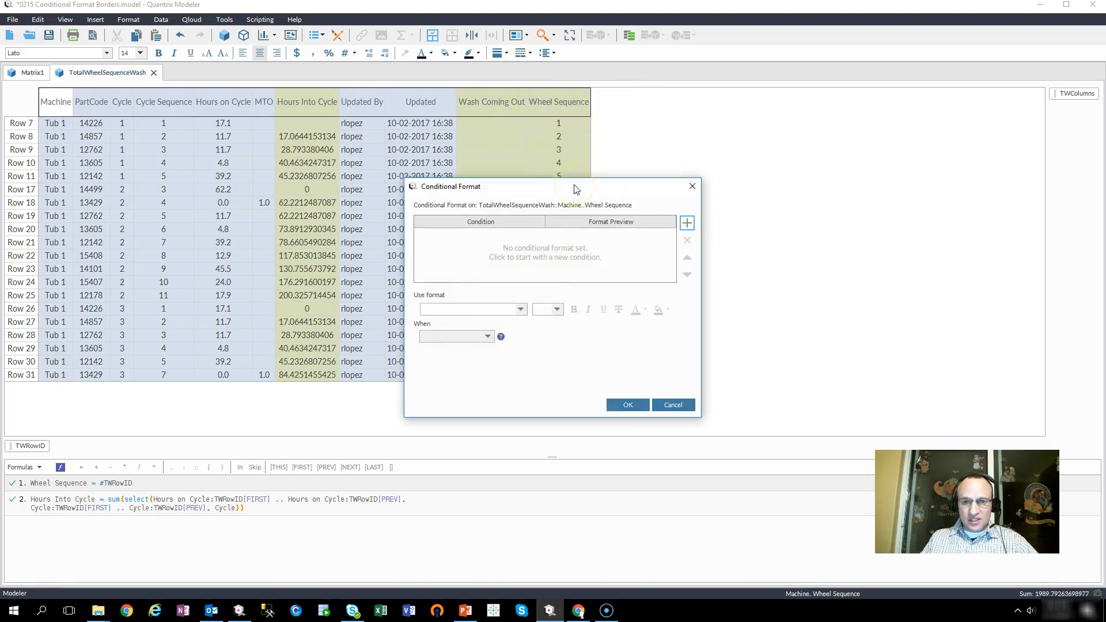
click(688, 222)
click(487, 337)
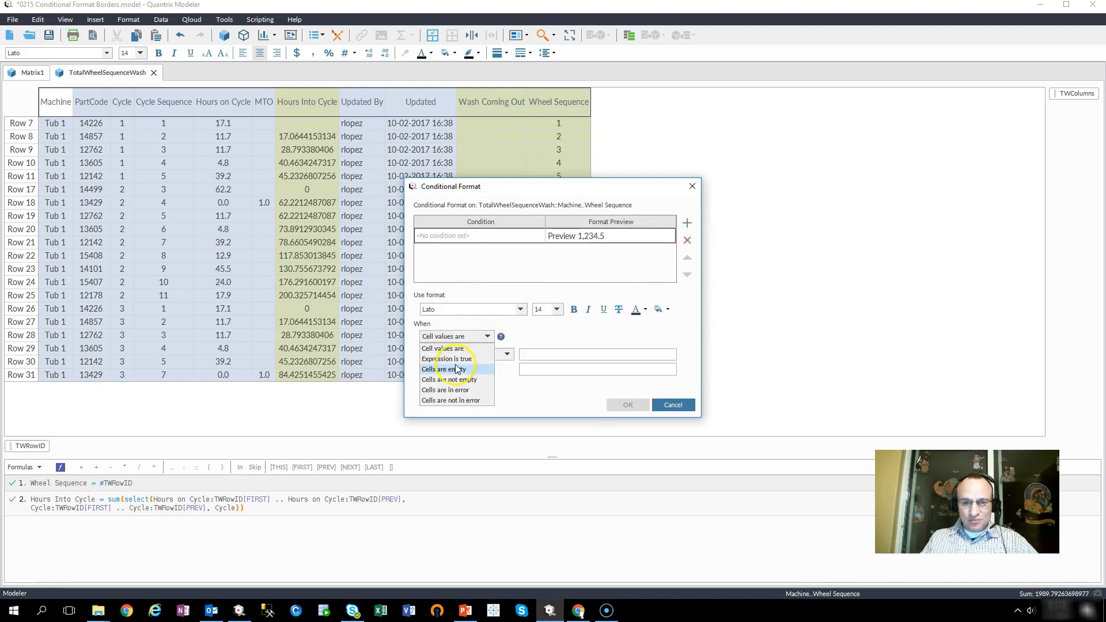
click(458, 373)
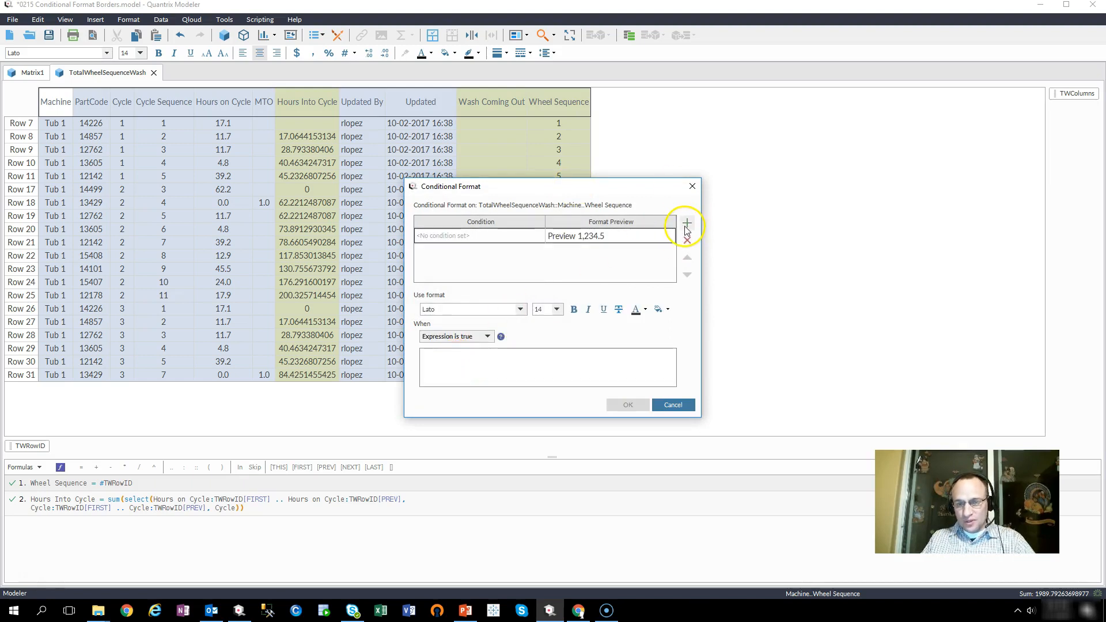
Enter Cycle:TWRowID[NEXT] as the first part of the condition expression.
click(508, 356)
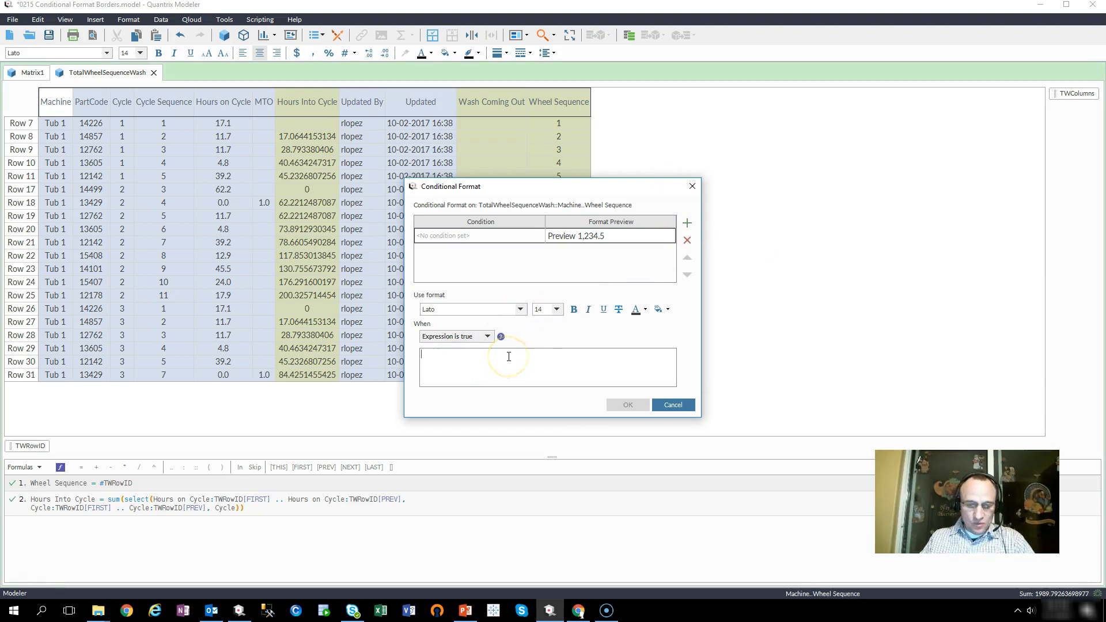
text(Cyc)
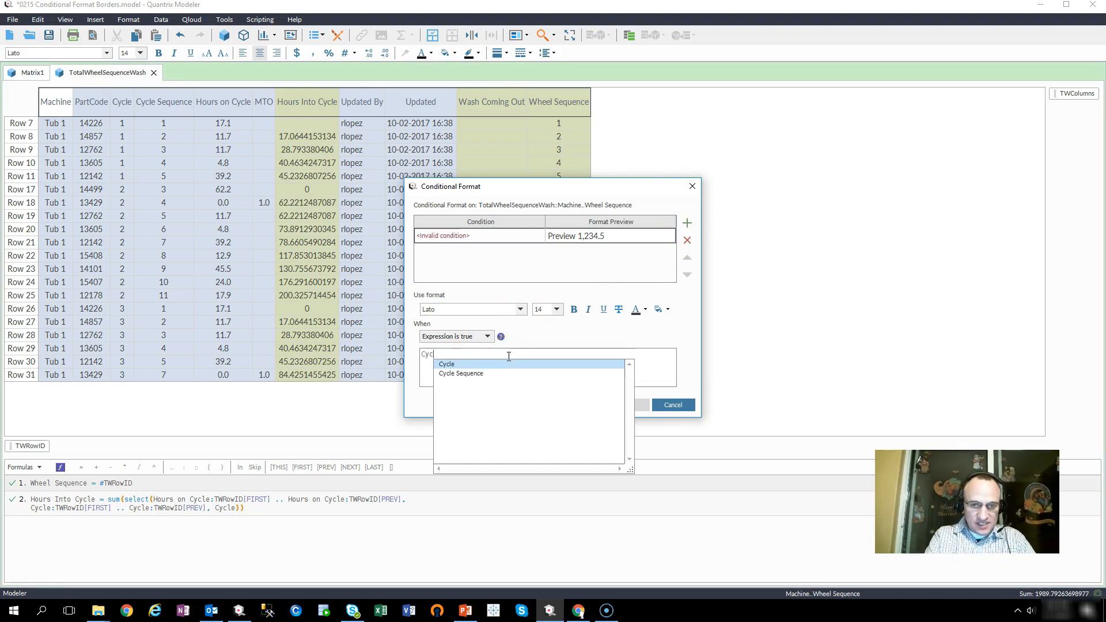
text(le:tw)
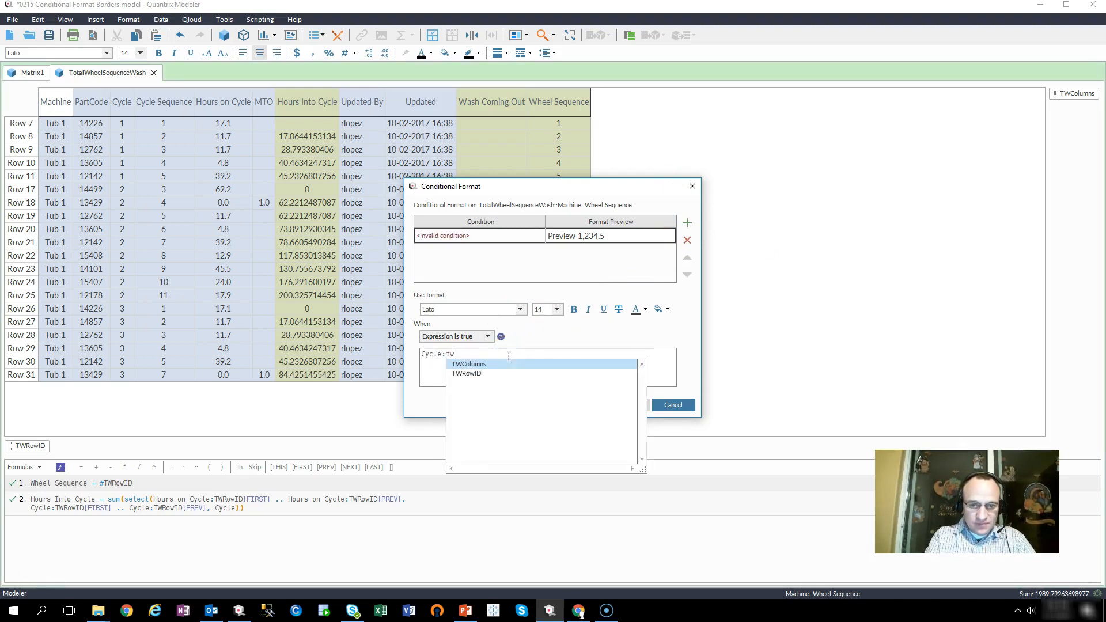
click(460, 379)
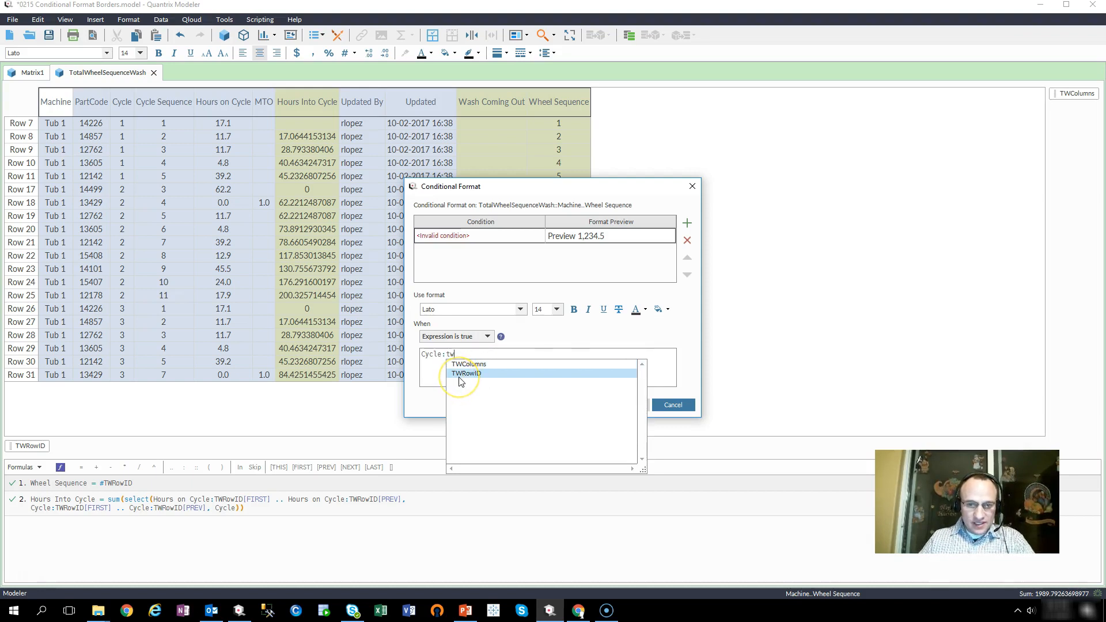
double_click(459, 374)
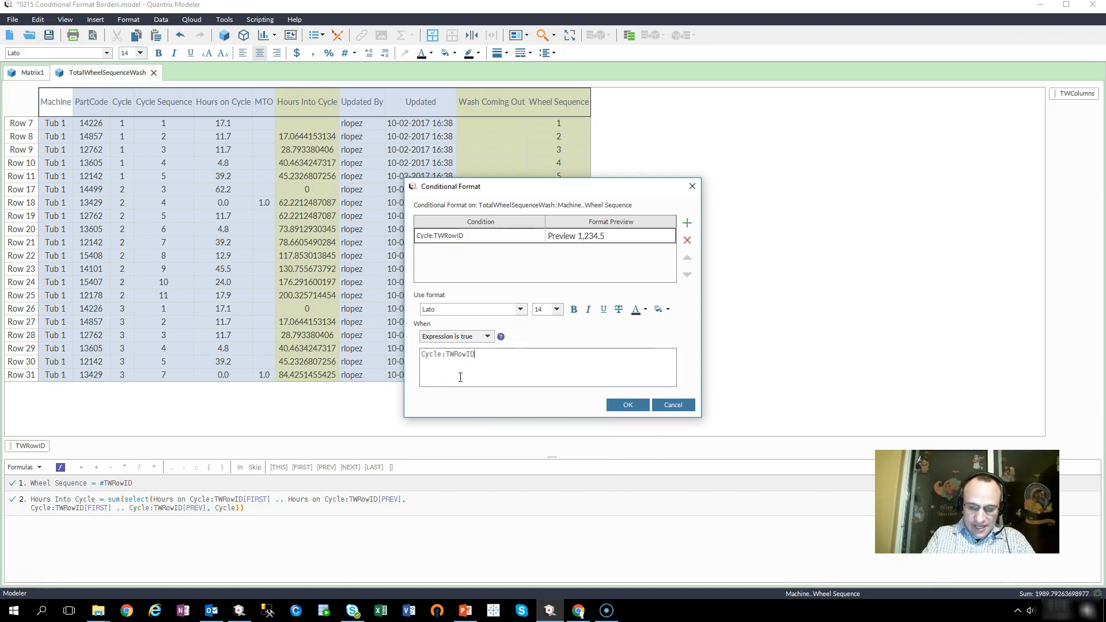
text([)
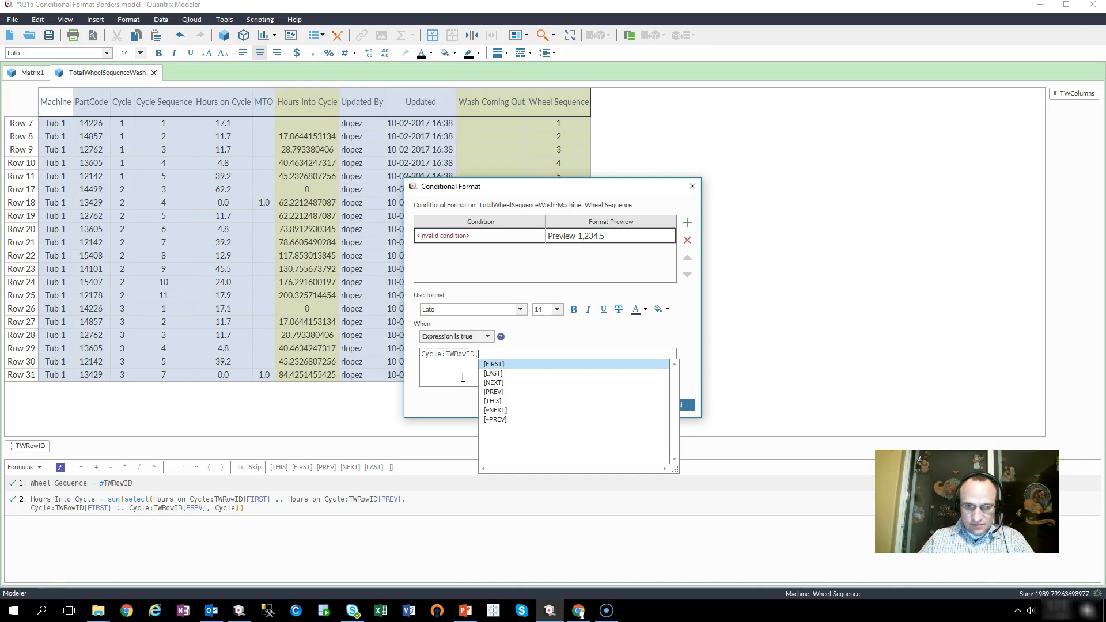
double_click(496, 382)
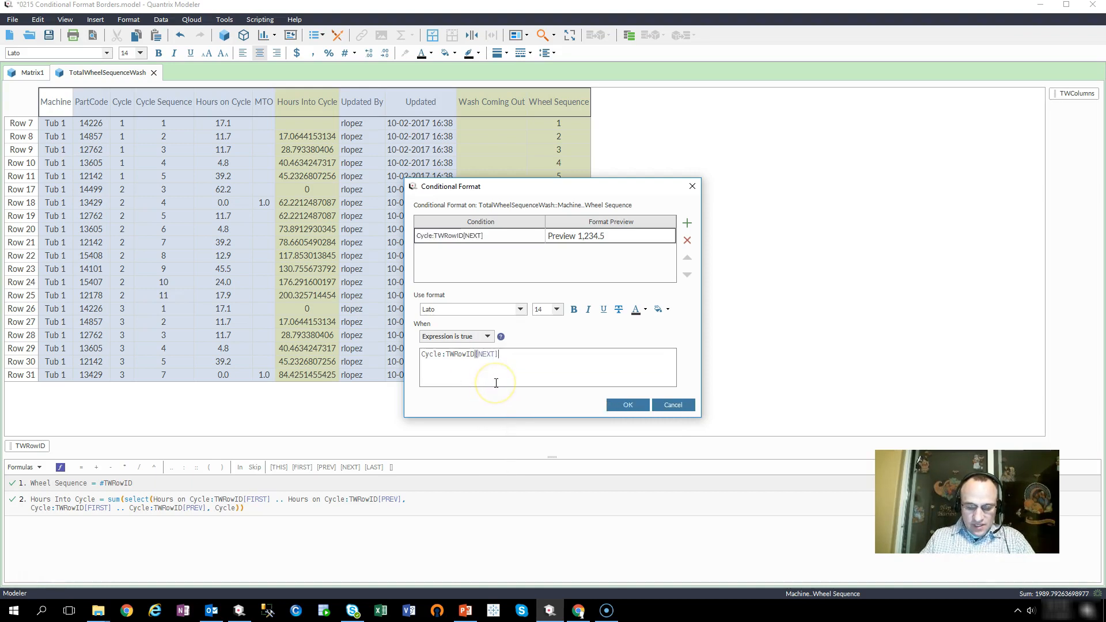
Complete the condition expression with <> Cycle:TWRowID[THIS] to compare each row's cycle with the following row's.
text(<>)
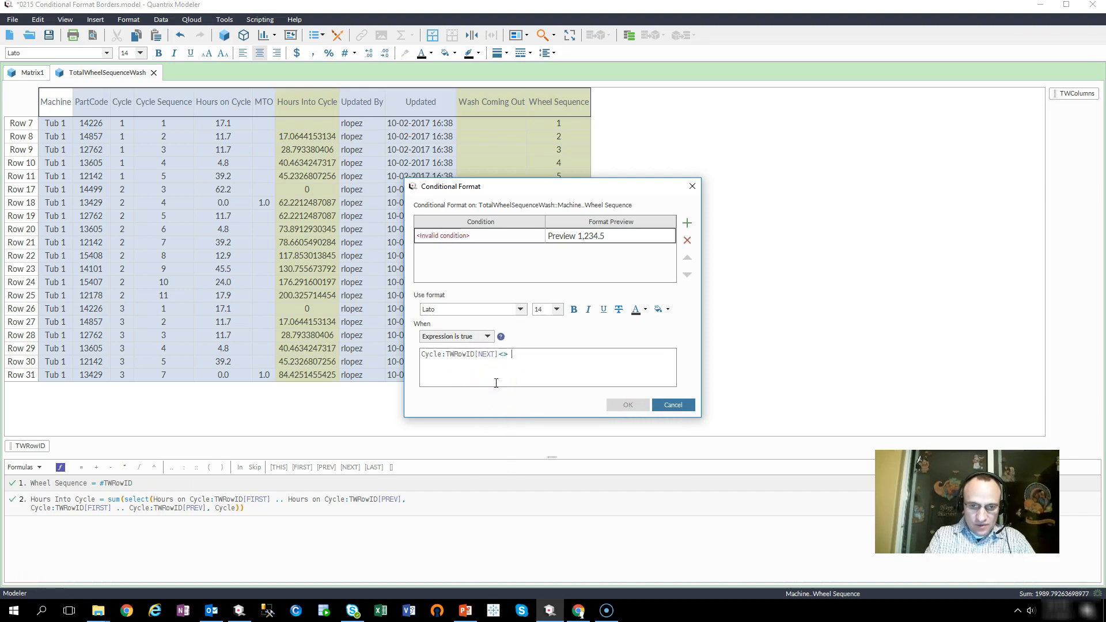
text( cy)
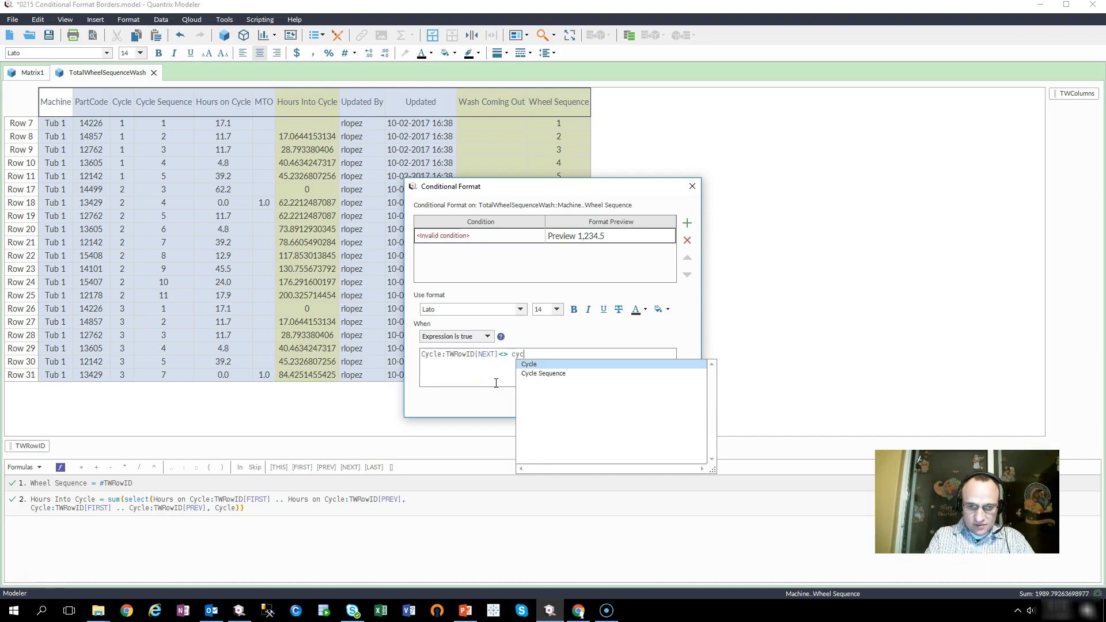
text(c)
double_click(531, 364)
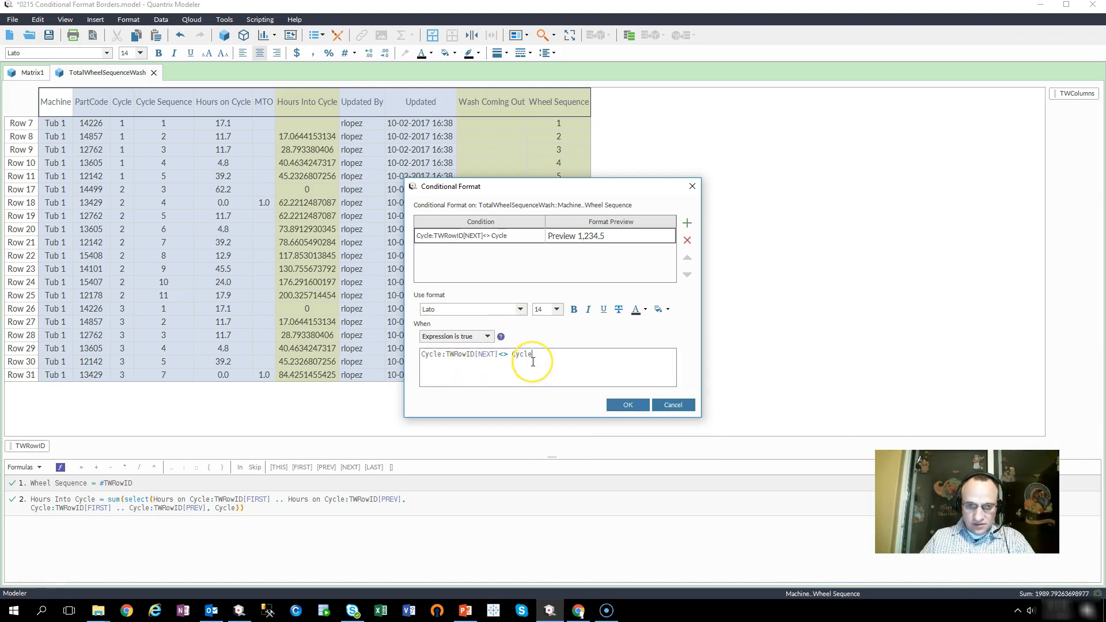
text(:tw)
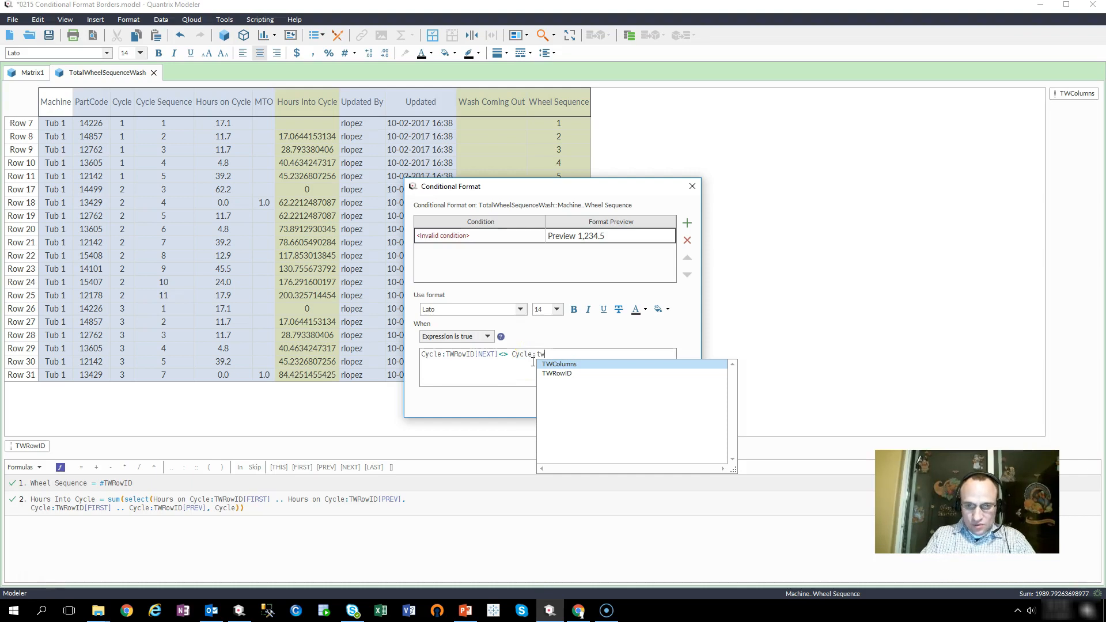
key(Down)
key(Return)
text(thi)
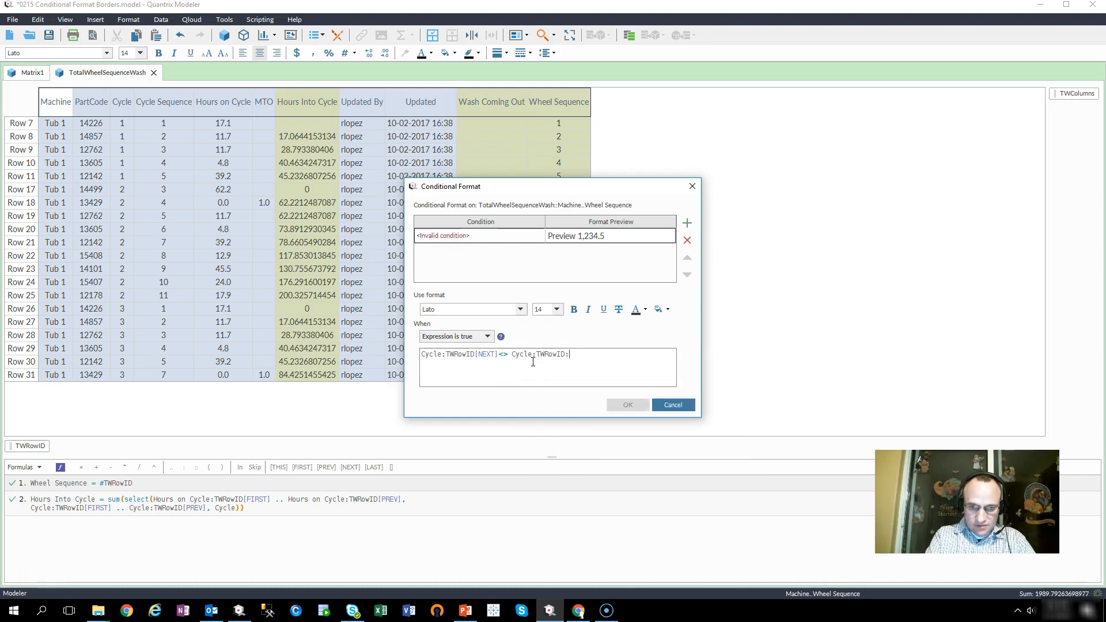
key(BackSpace)
key(BackSpace)
key(BackSpace)
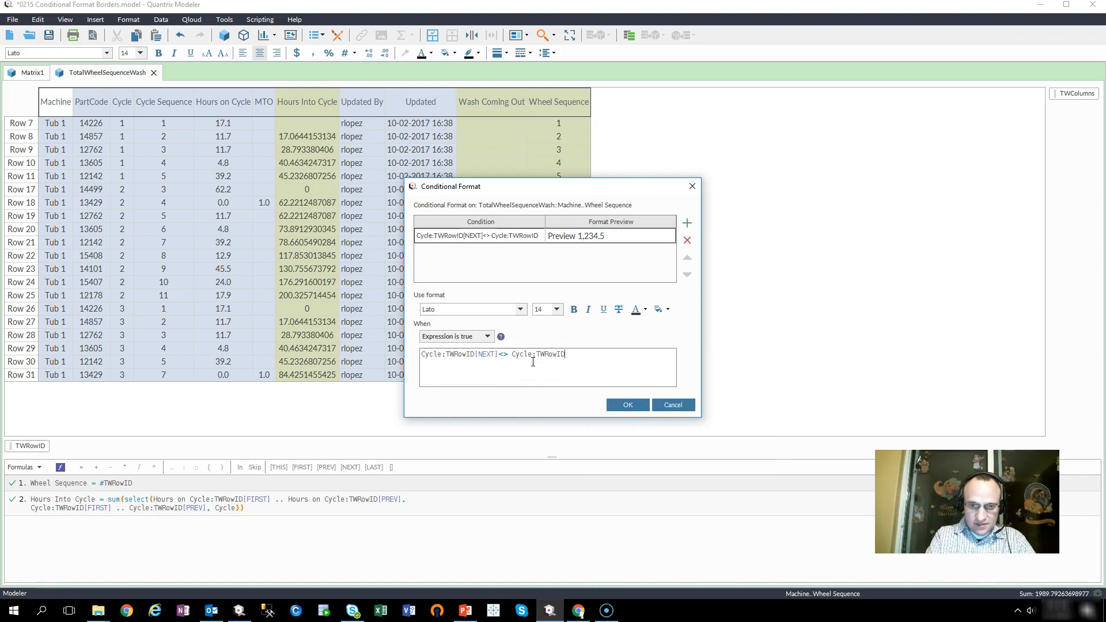
text([t)
key(Return)
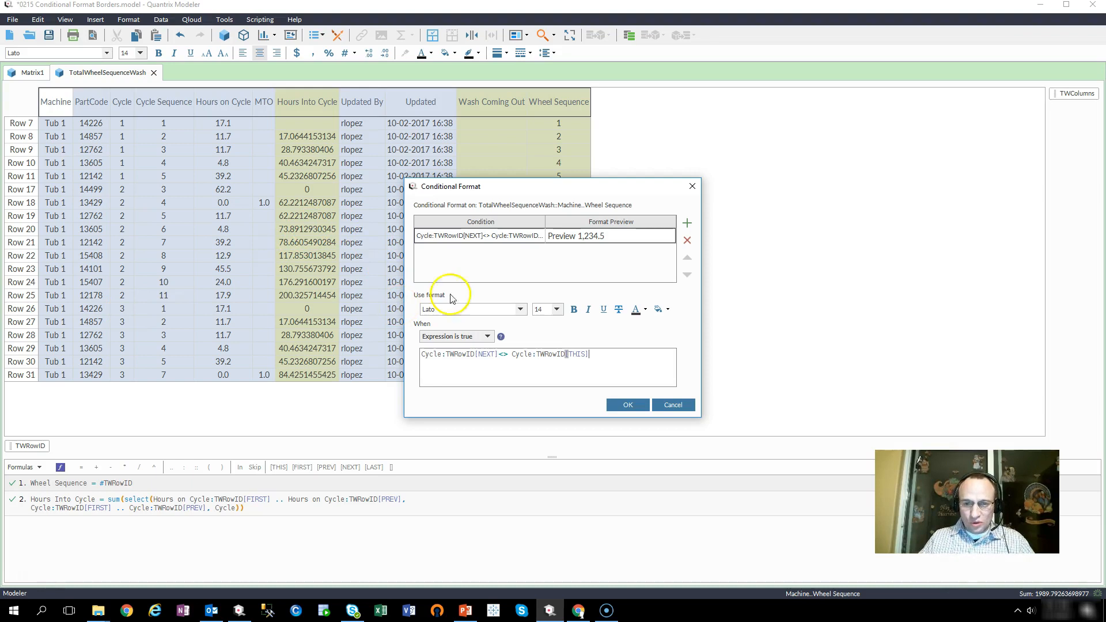
Give the condition's format a custom linear gradient background with black as its starting colour.
click(667, 310)
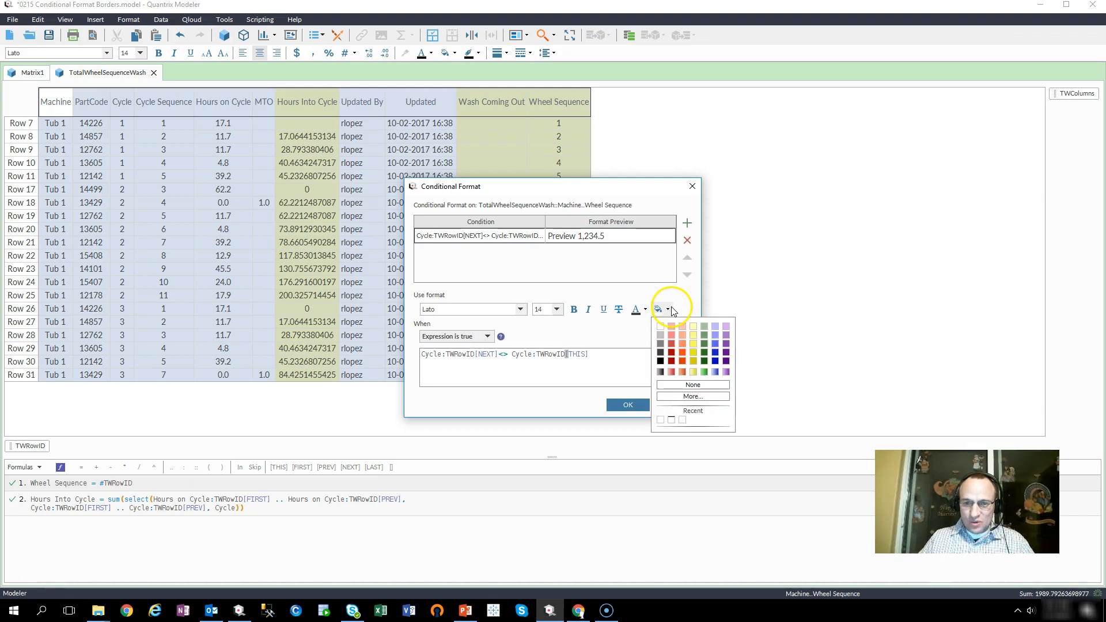
click(692, 397)
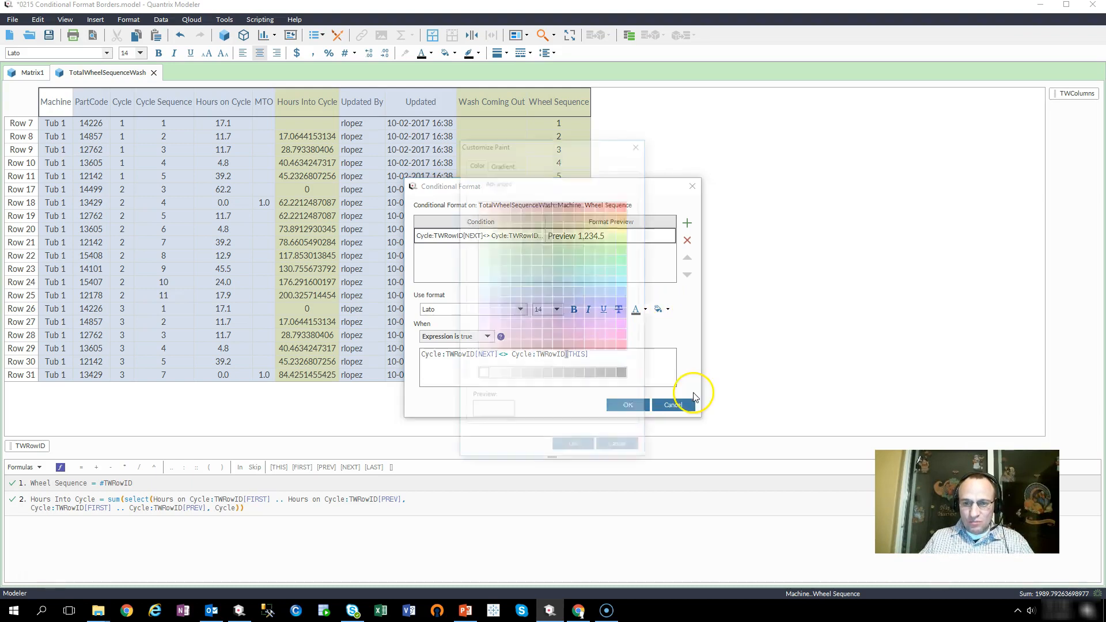
click(510, 164)
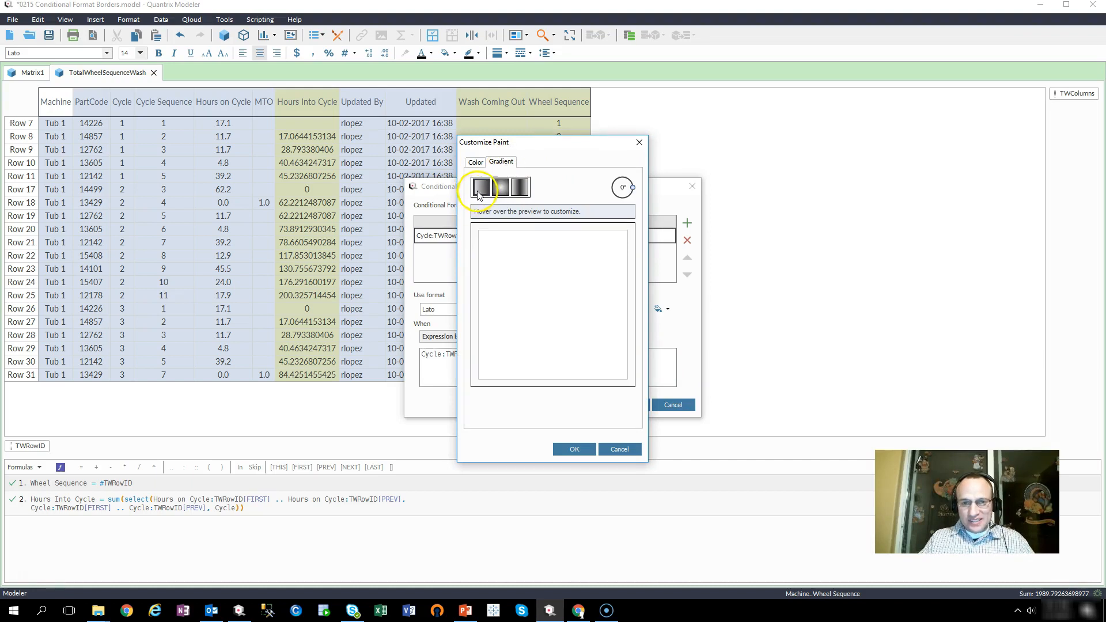
mouse_move(558, 301)
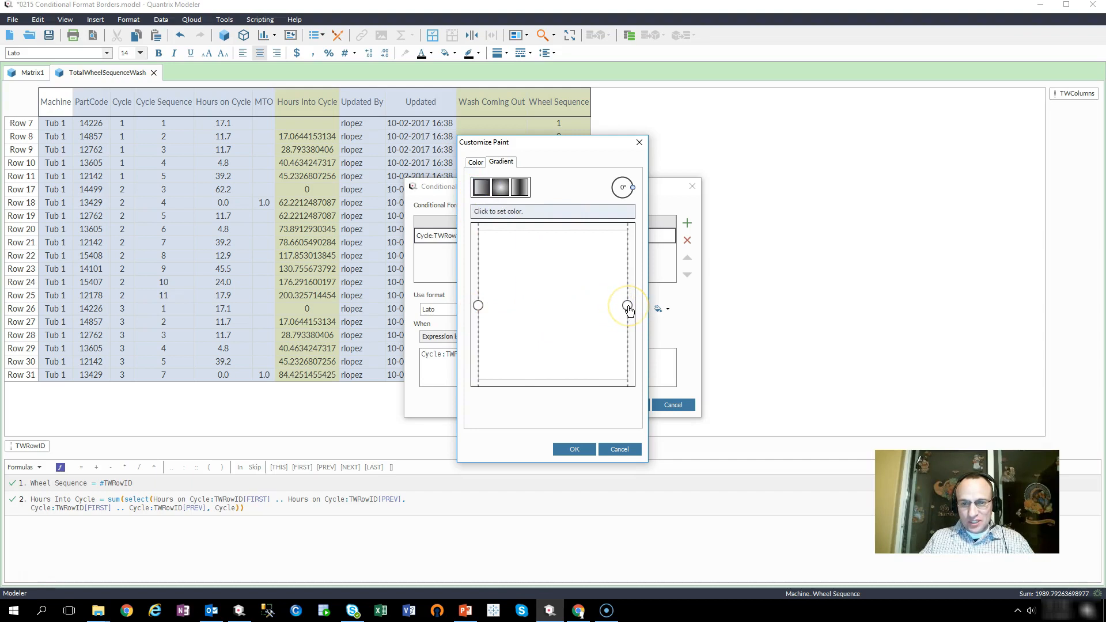
click(478, 306)
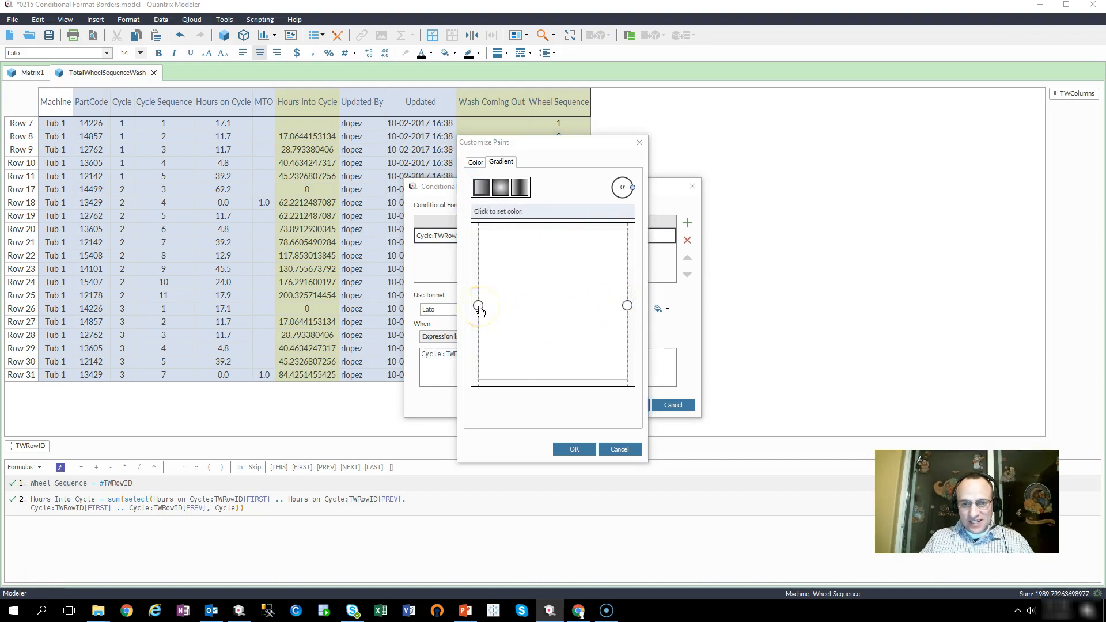
click(624, 369)
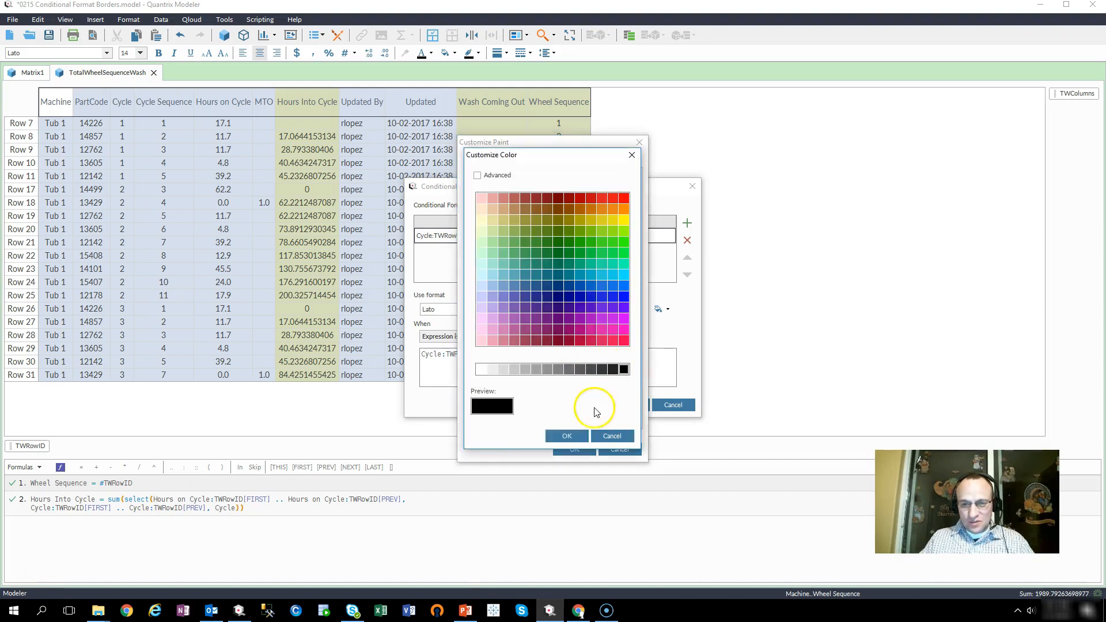
click(575, 436)
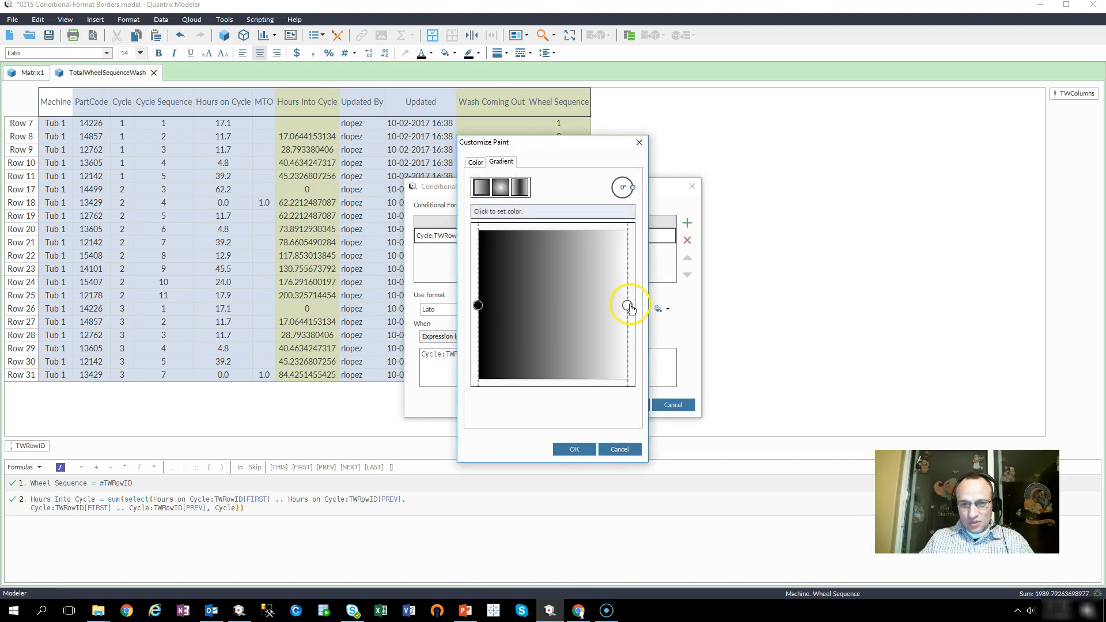
Narrow the gradient's black part to a thin solid band, rotate it to 90°, and apply the conditional format.
drag(628, 306, 491, 307)
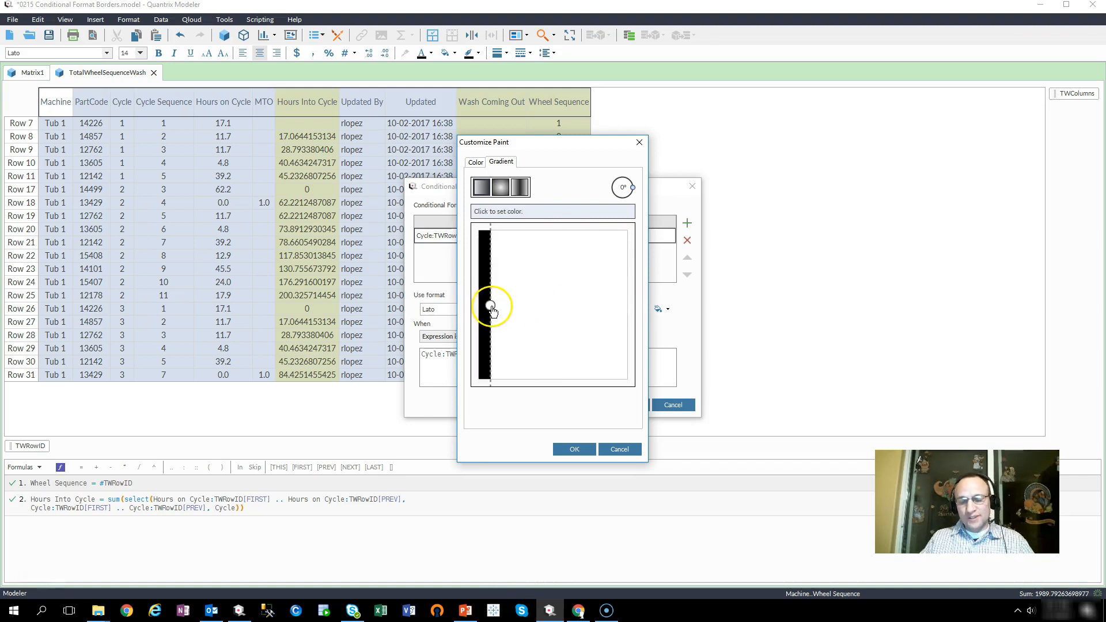
click(486, 260)
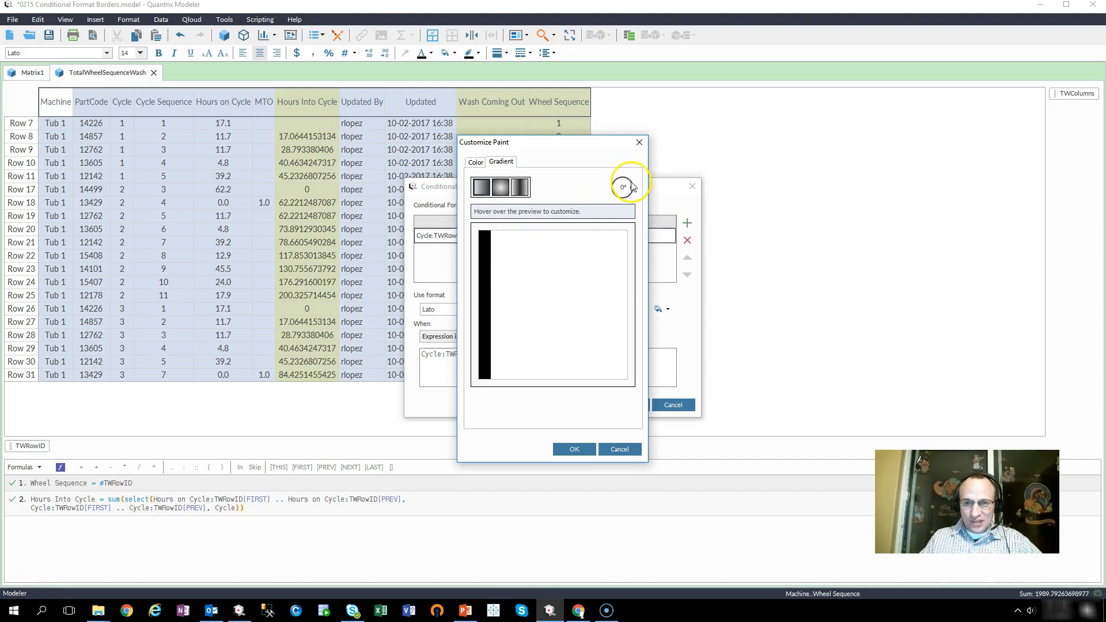
drag(629, 186, 623, 178)
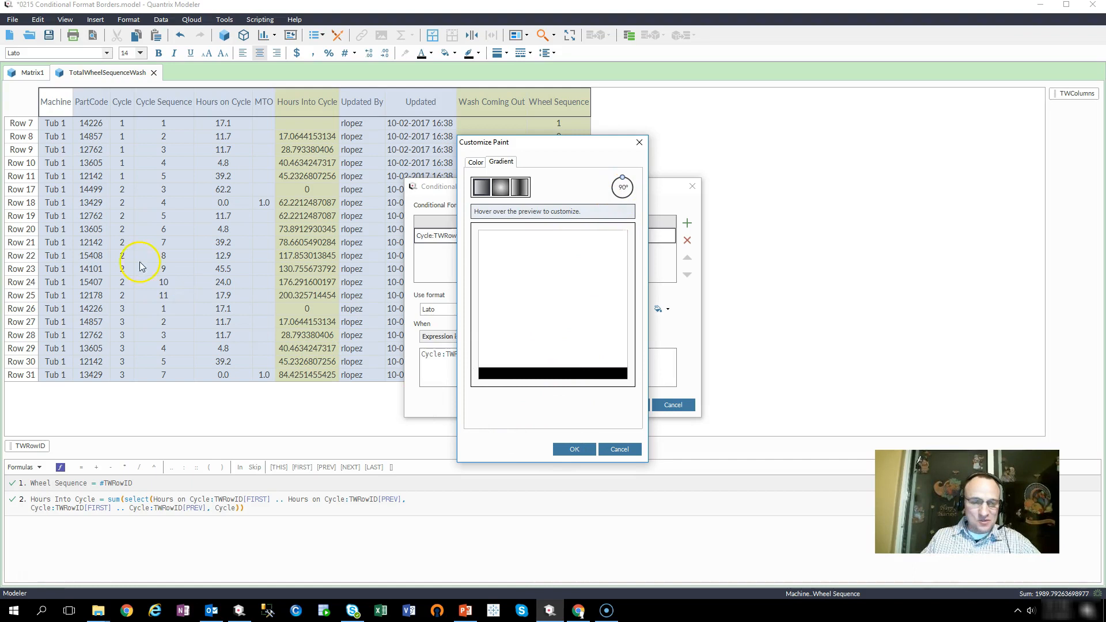
mouse_move(536, 373)
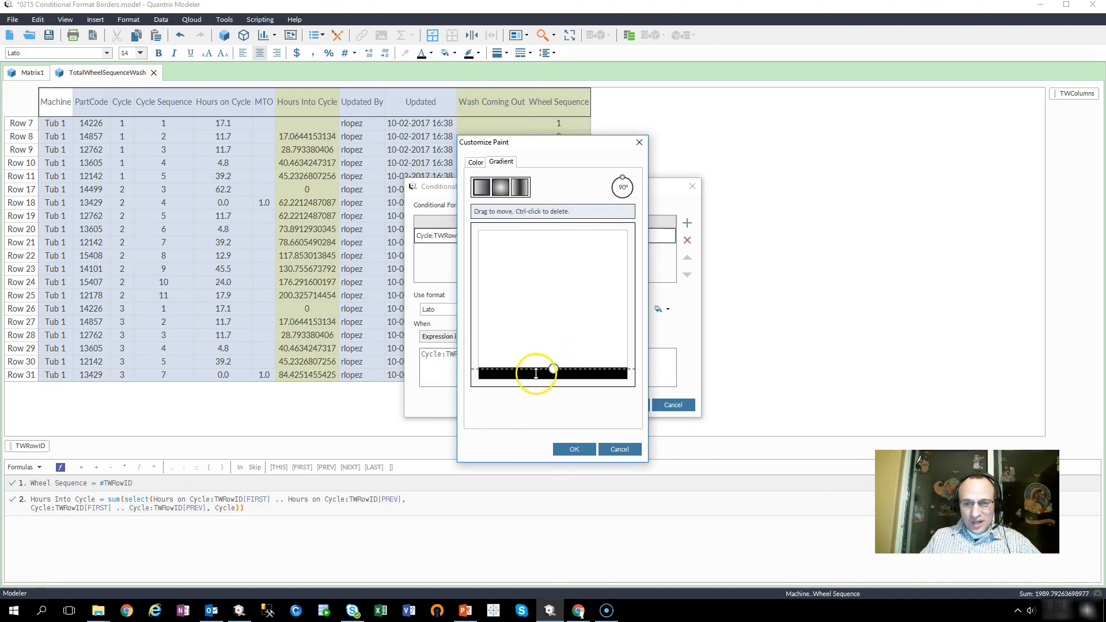
click(575, 448)
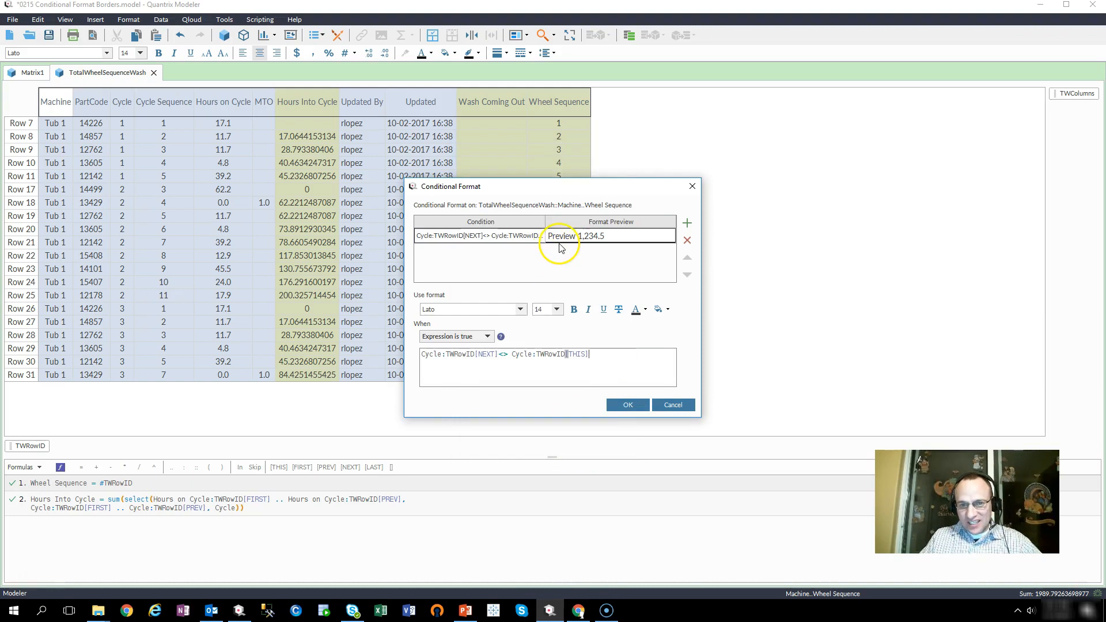
click(629, 406)
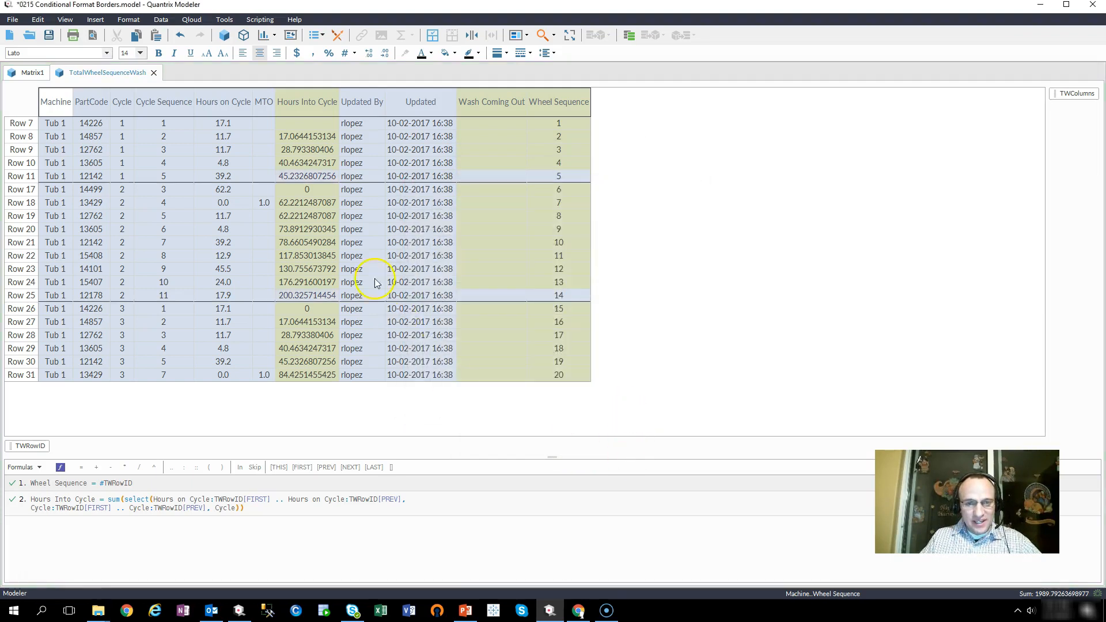
Check the rows where the Cycle value changes for the separator line, and switch to the PowerPoint contact slide.
click(354, 255)
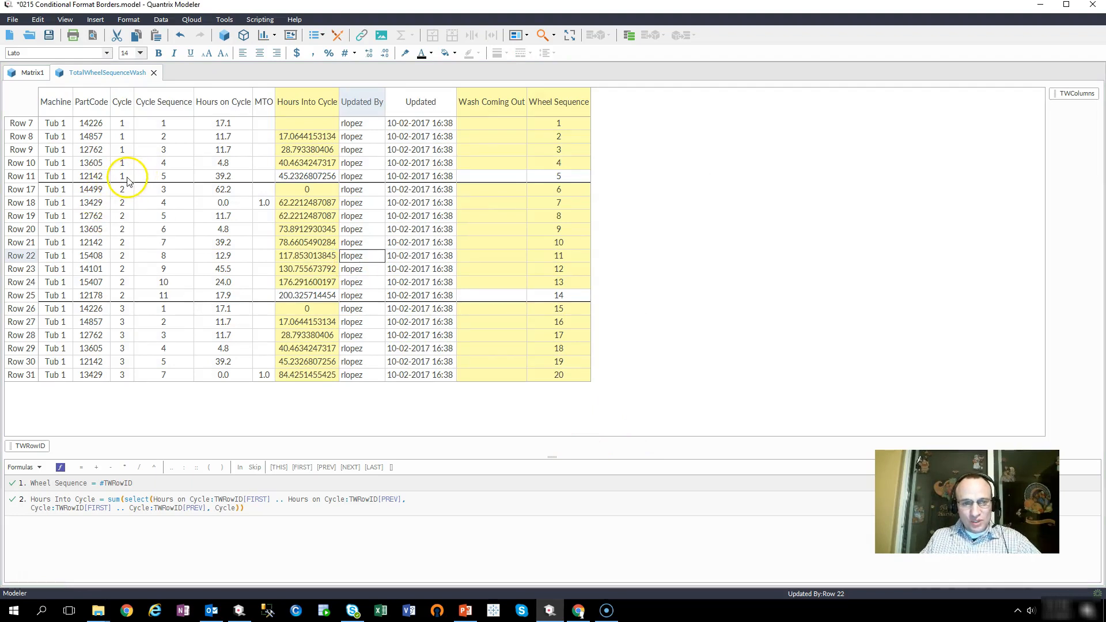
click(128, 296)
click(130, 313)
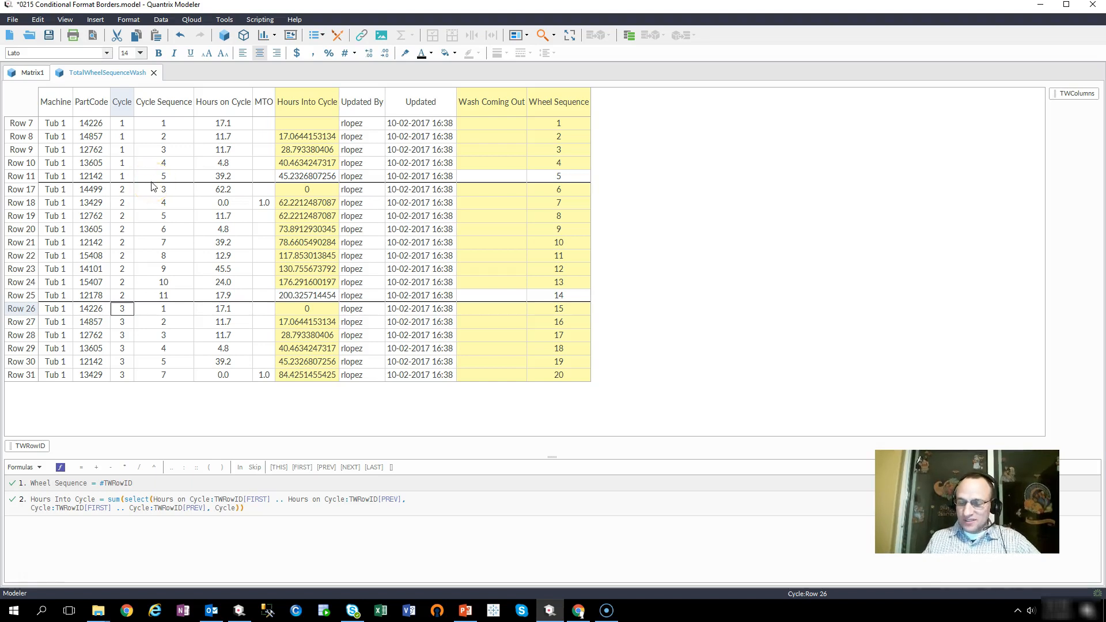
key(alt+Tab)
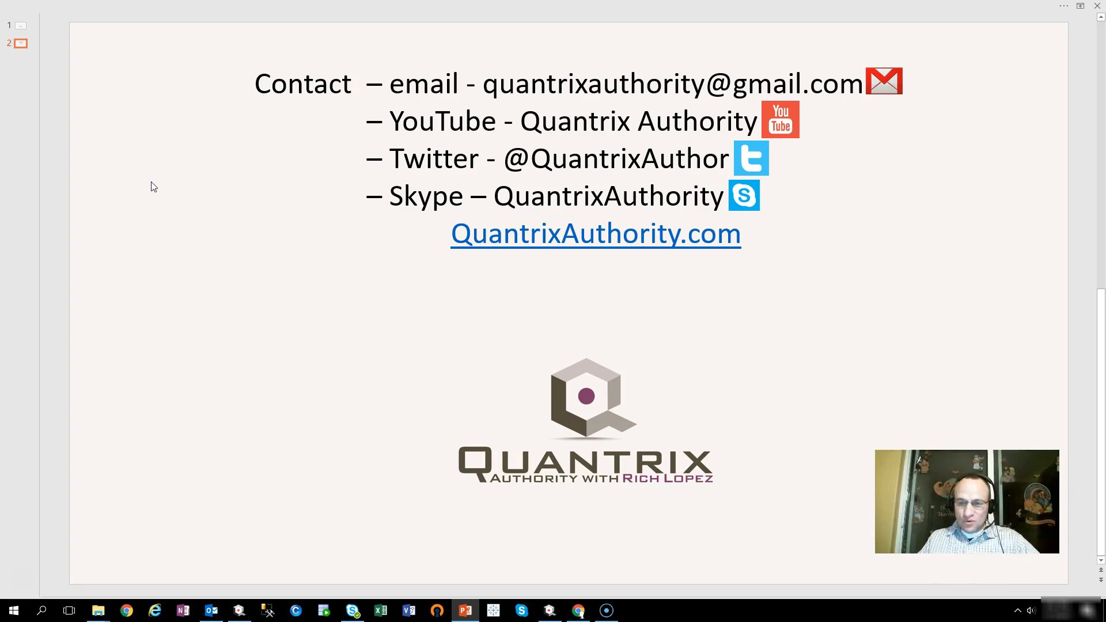